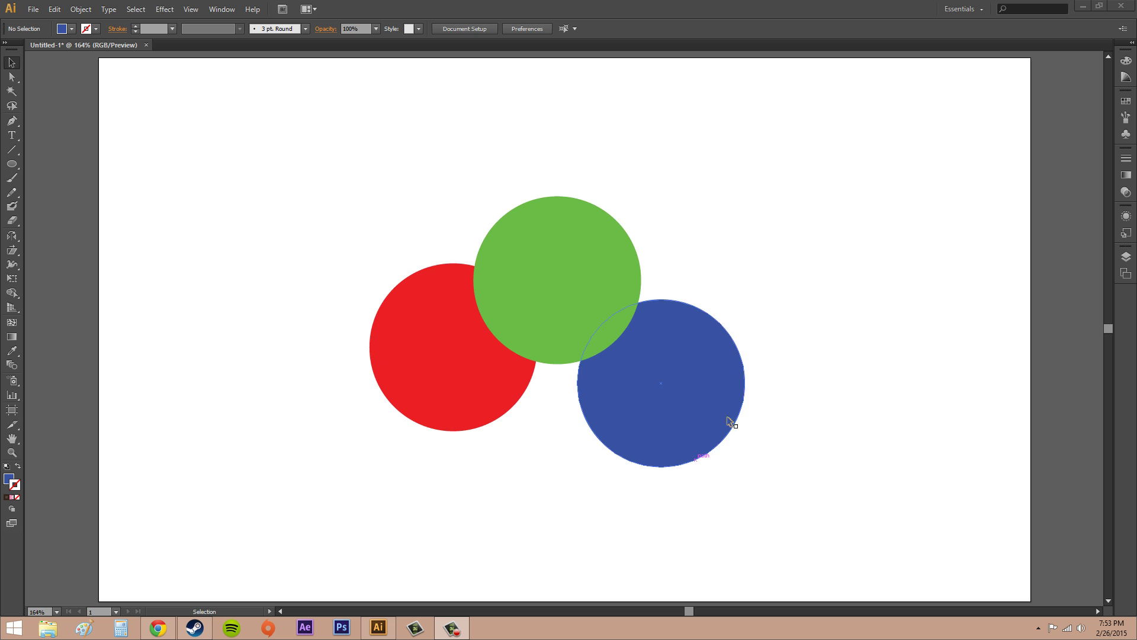
Select the red, green and blue circles one at a time, then deselect
click(752, 283)
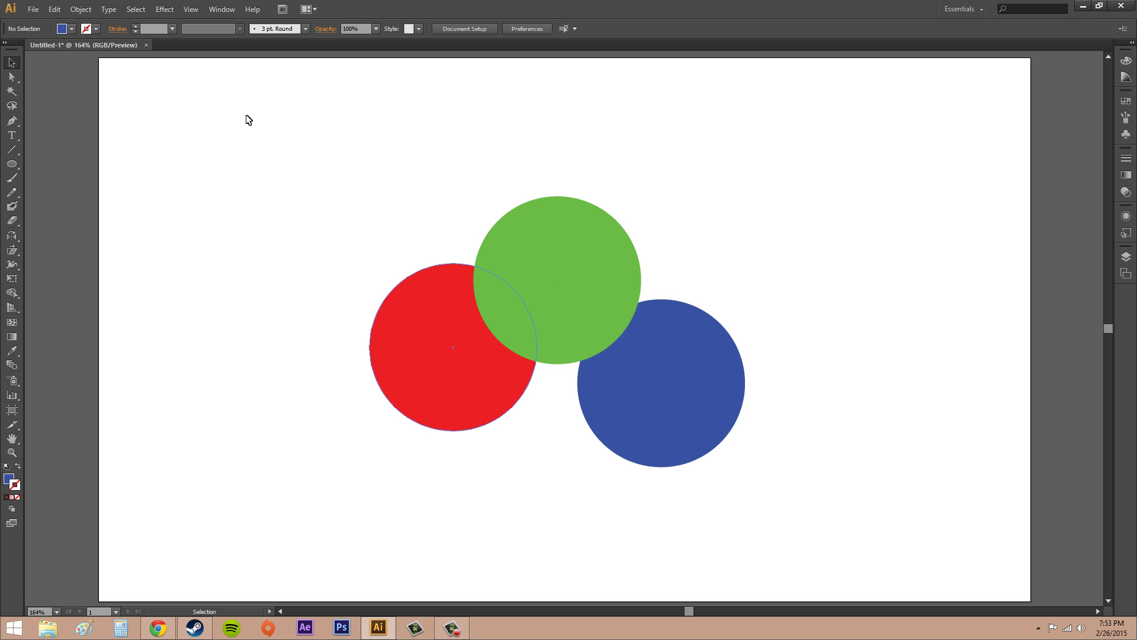
click(382, 316)
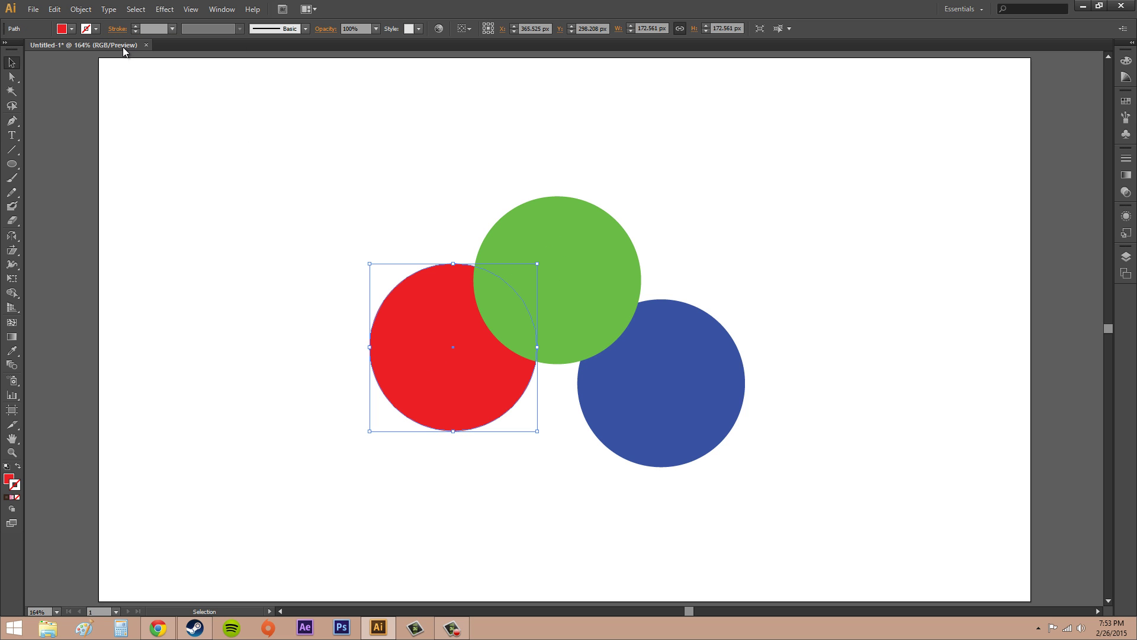
click(587, 240)
click(679, 343)
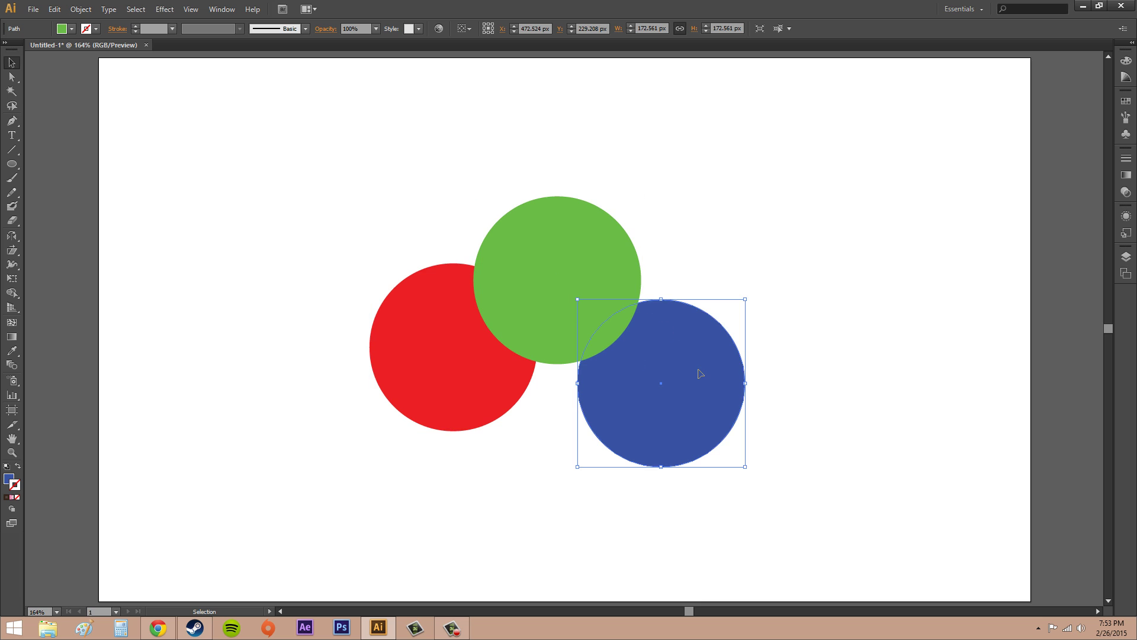
click(418, 316)
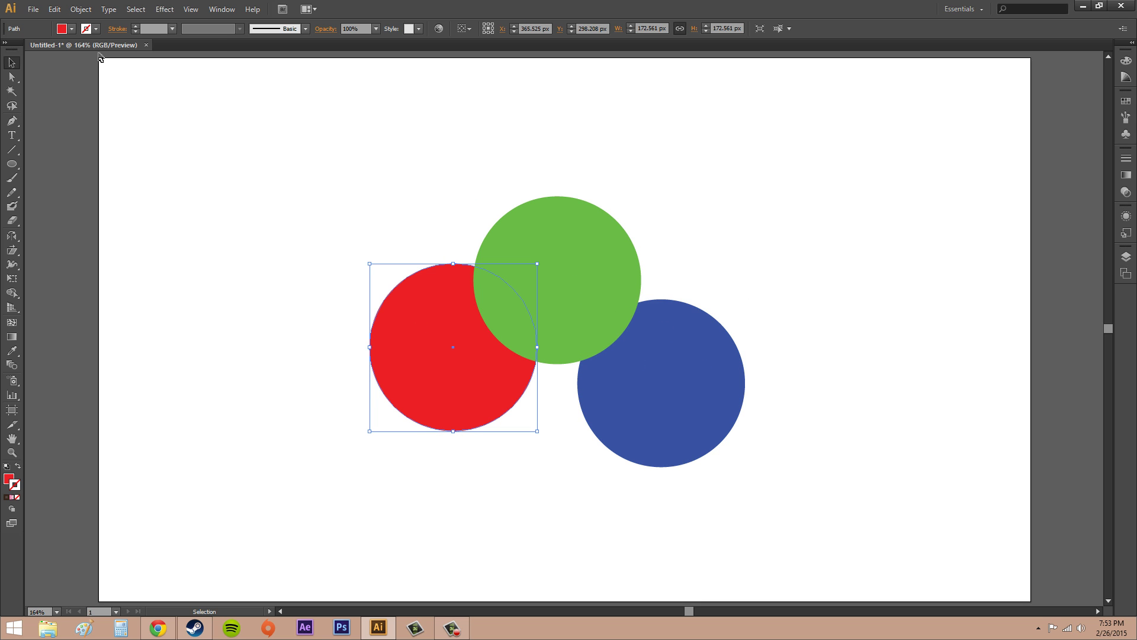
click(62, 28)
click(342, 149)
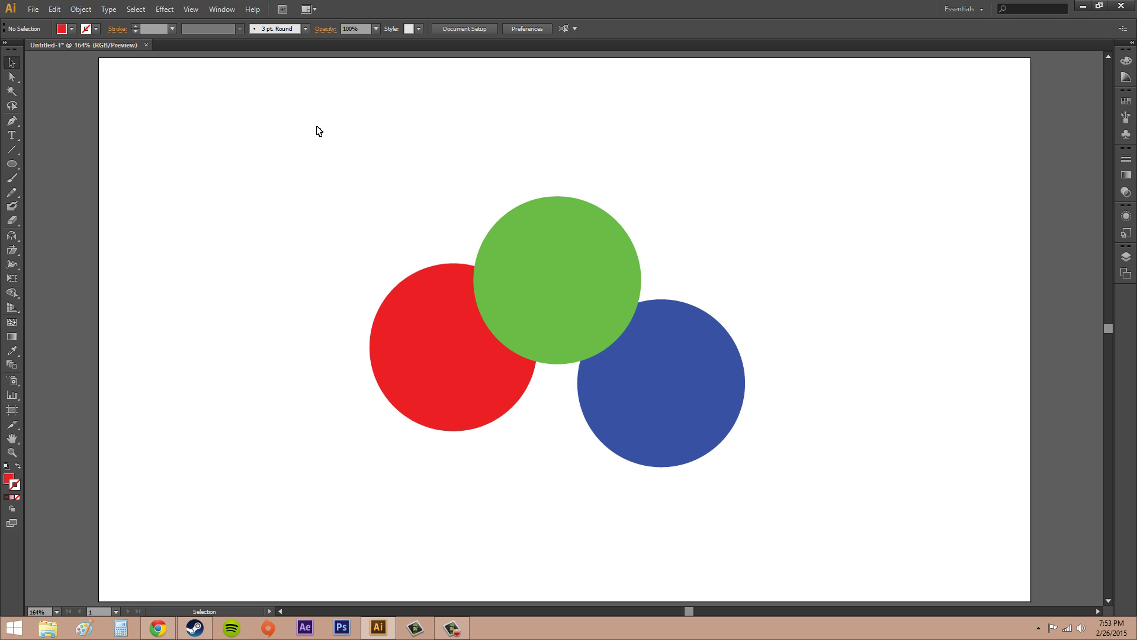
Marquee-select all three circles and apply Edit Colors > Blend Front to Back
drag(262, 103, 901, 550)
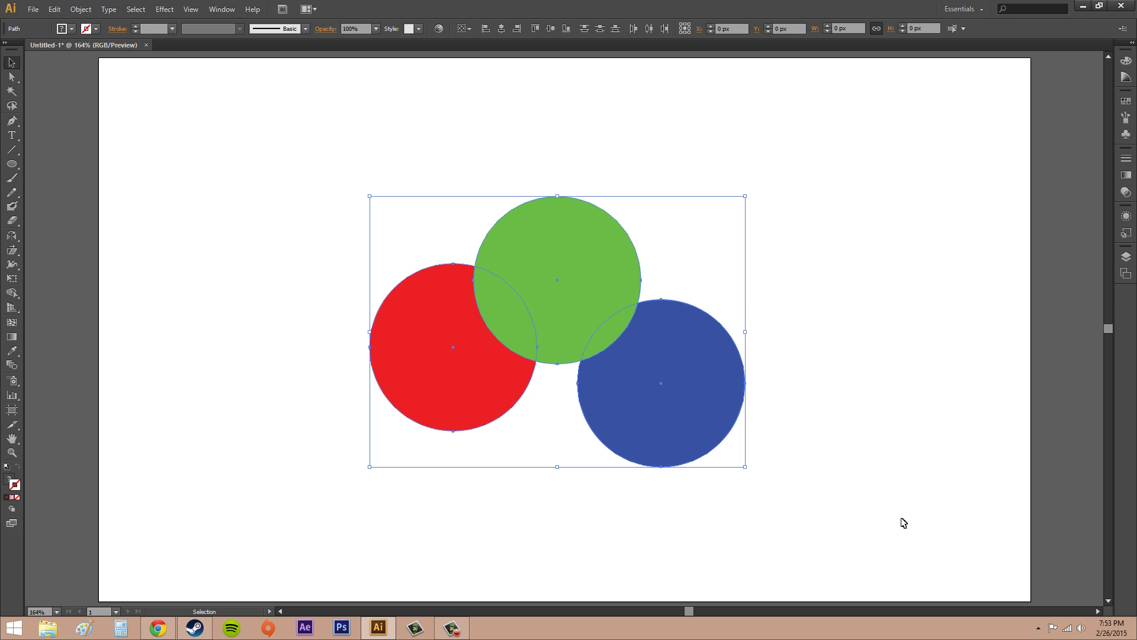
click(54, 10)
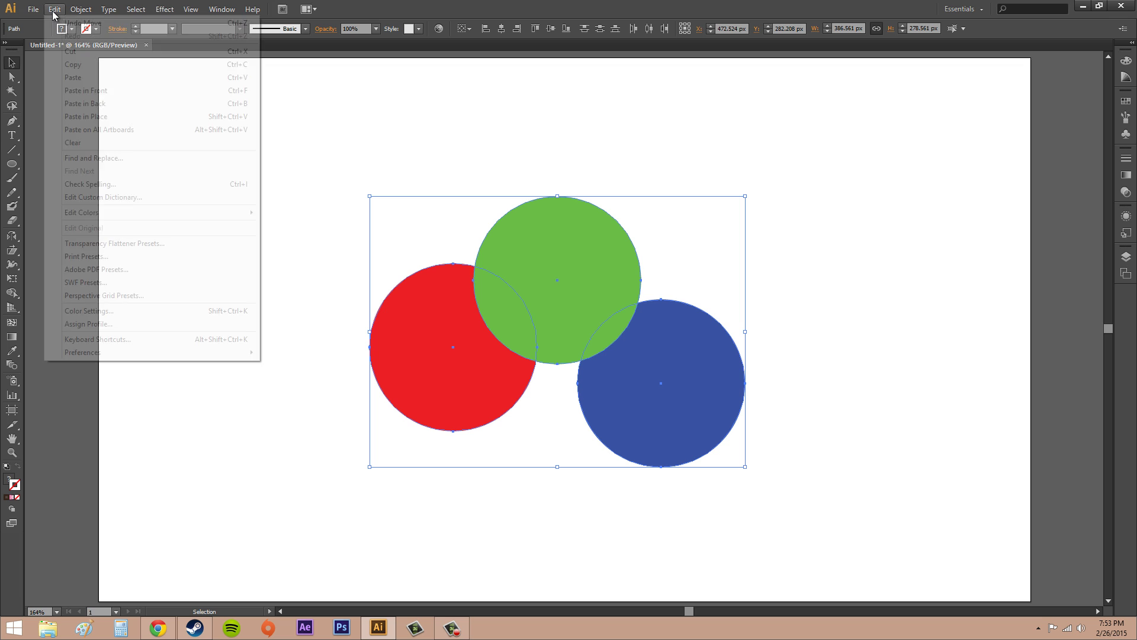
mouse_move(104, 213)
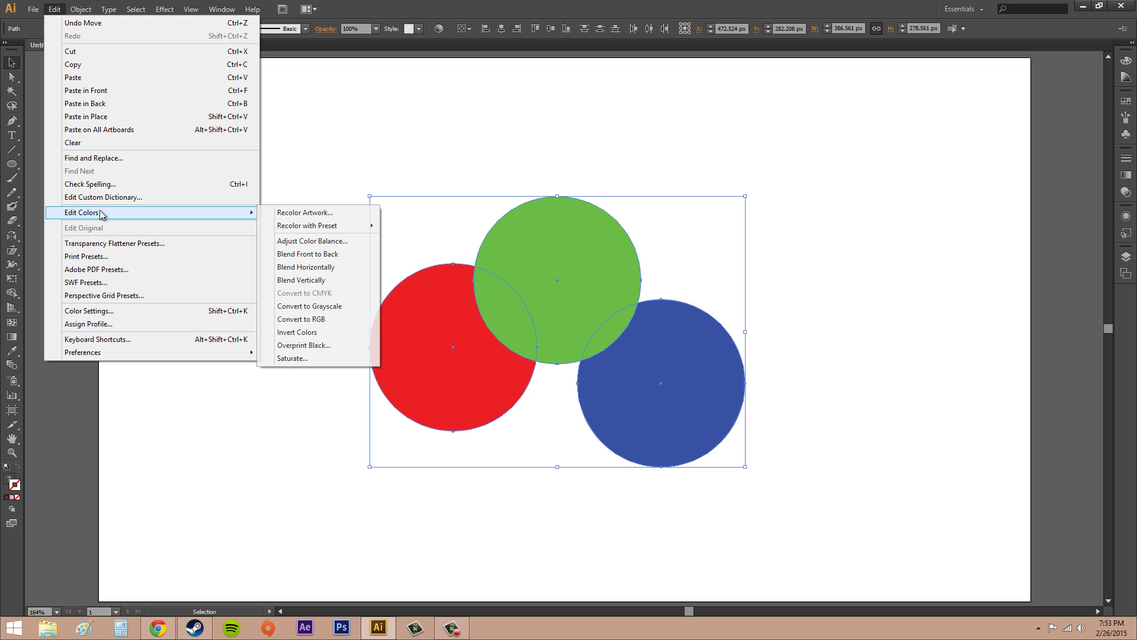
click(329, 261)
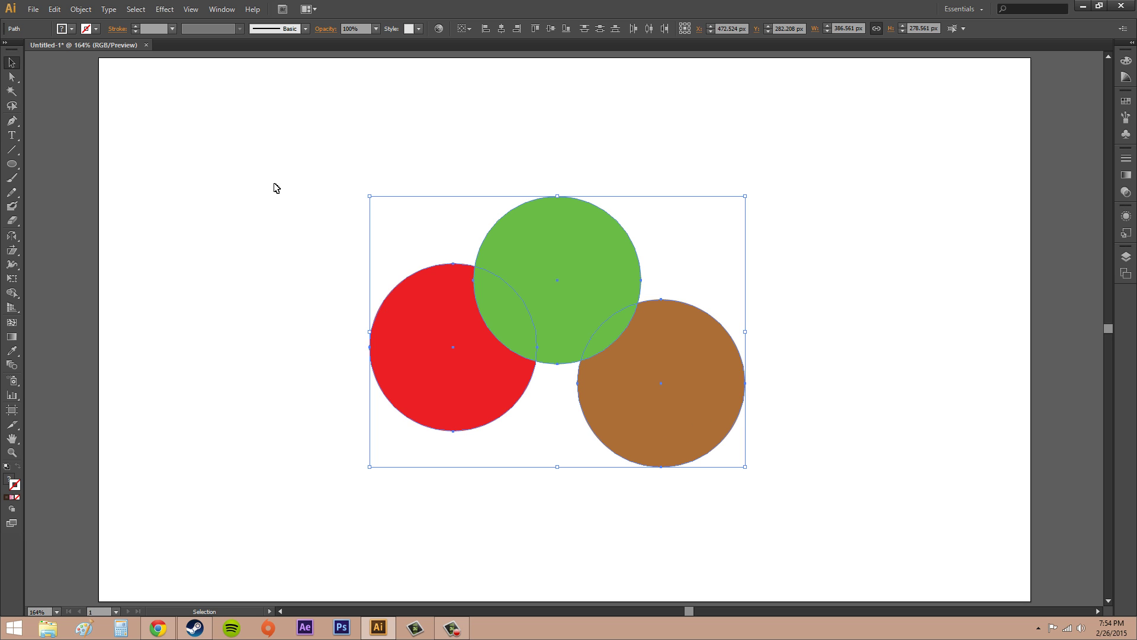
Undo the front-to-back blend and try Edit Colors > Blend Horizontally instead
key(ctrl+z)
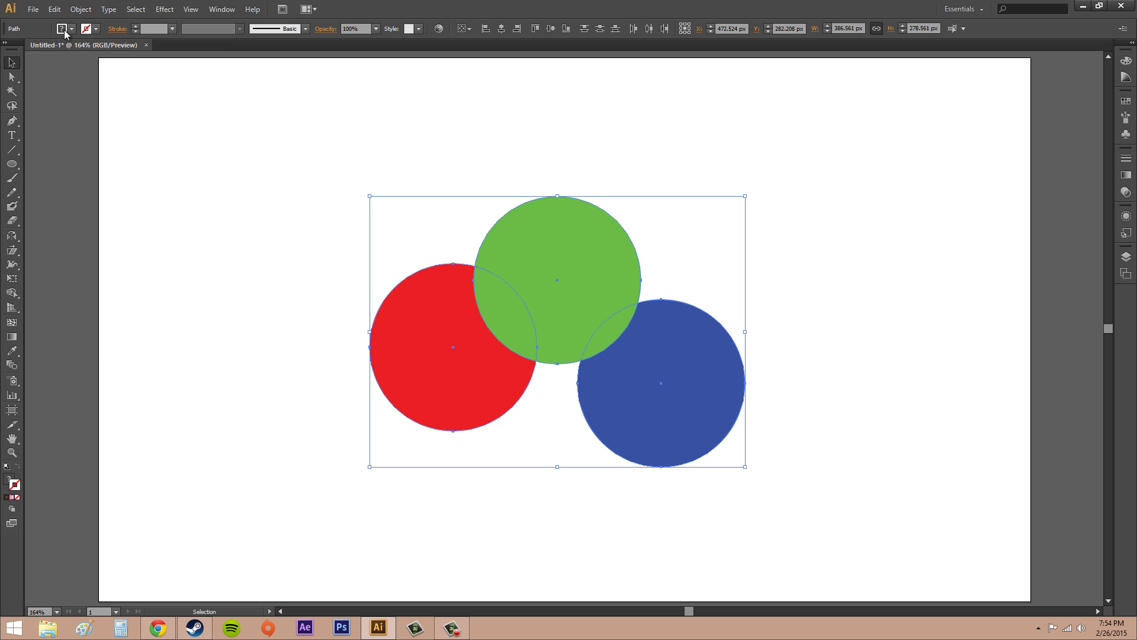
click(54, 9)
mouse_move(160, 216)
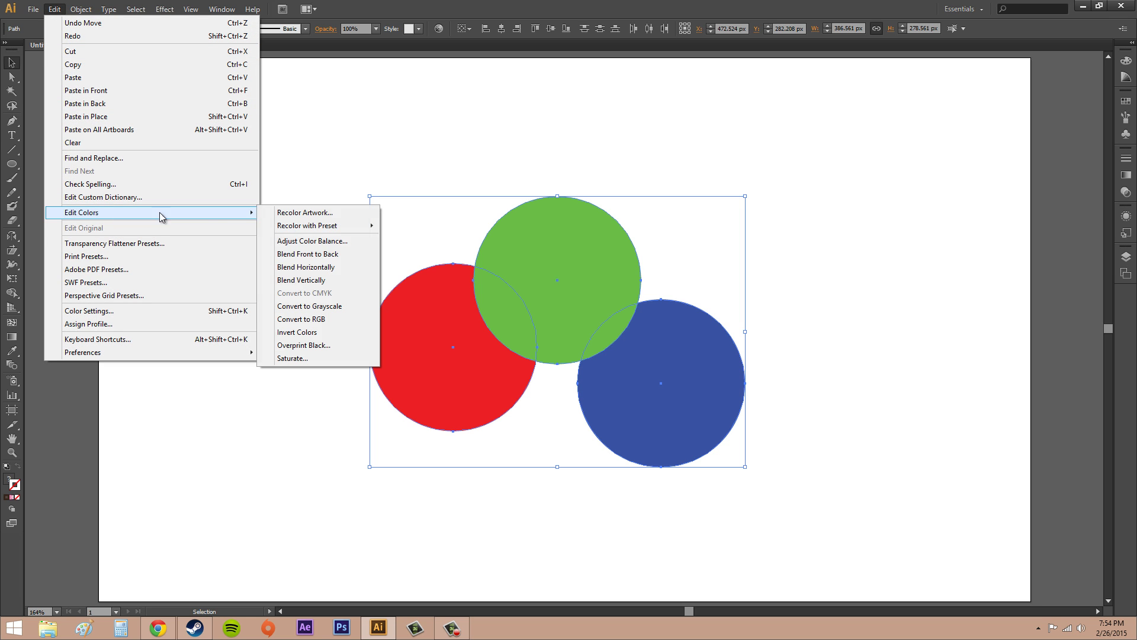
click(304, 268)
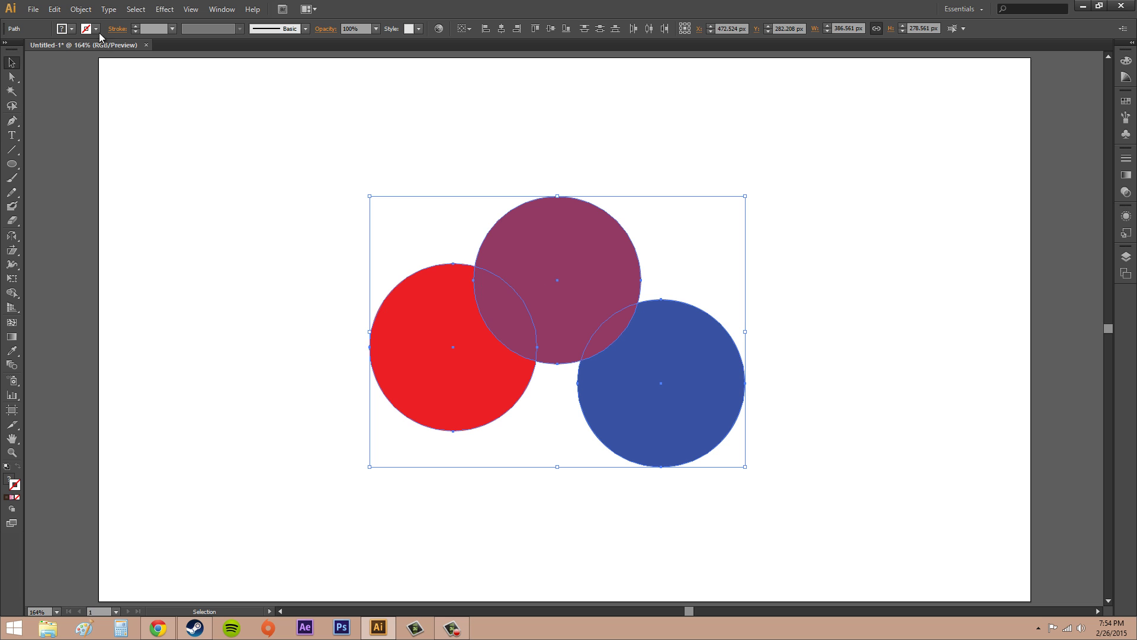
Undo the horizontal blend and apply Blend Vertically, turning the red circle grey-green
key(ctrl+z)
click(54, 9)
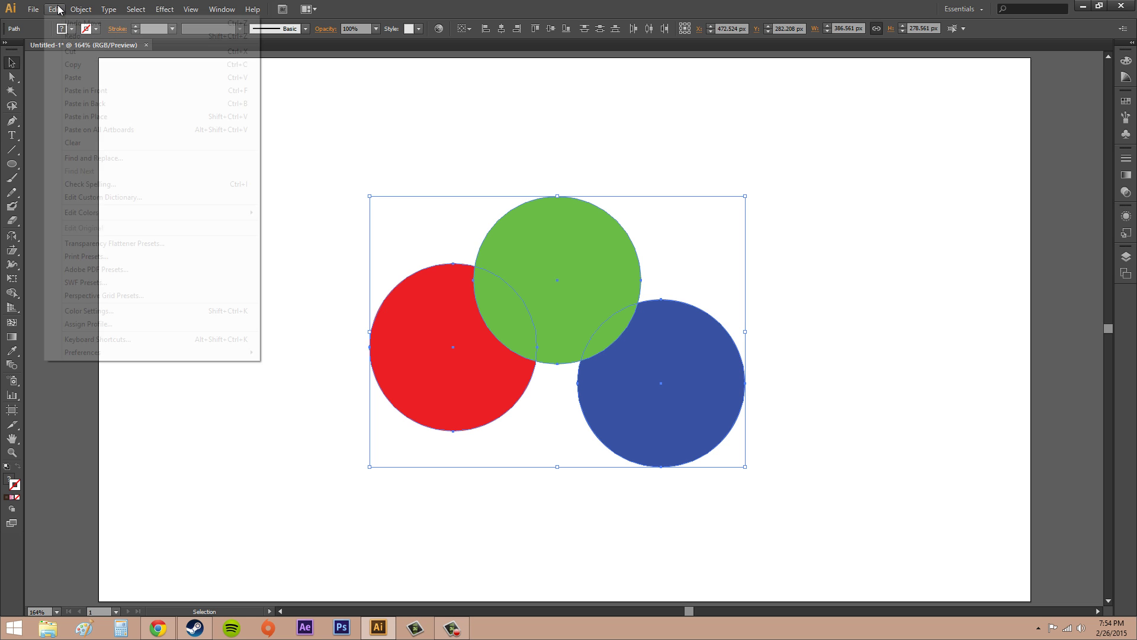
mouse_move(178, 217)
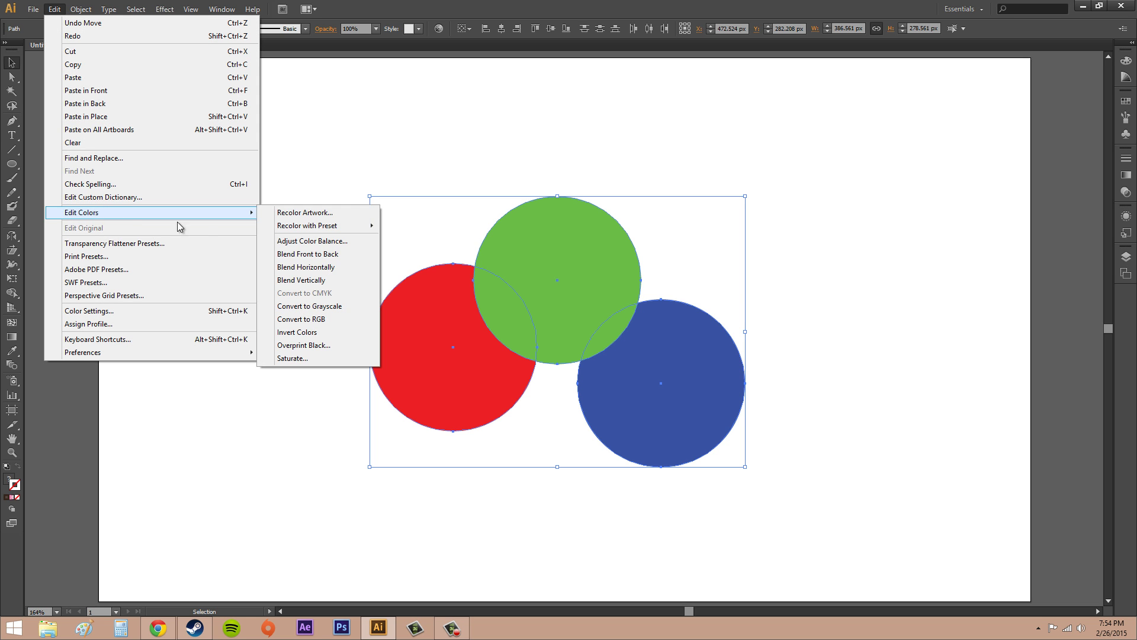
click(309, 285)
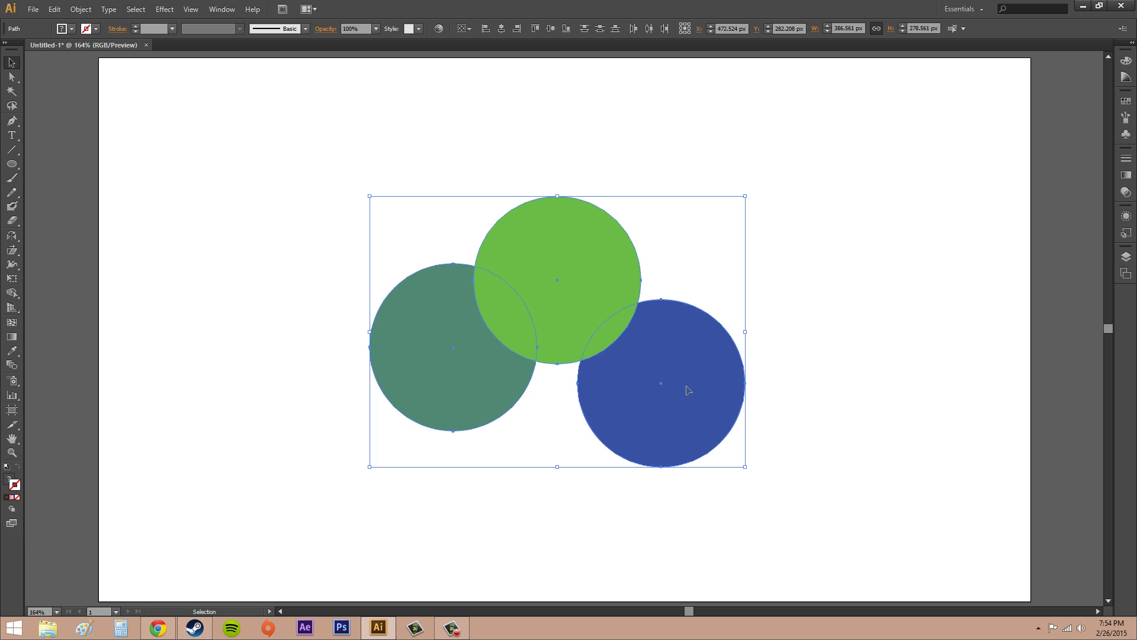
Revert the red circle's colour and move the red circle to the page's top-left
click(421, 360)
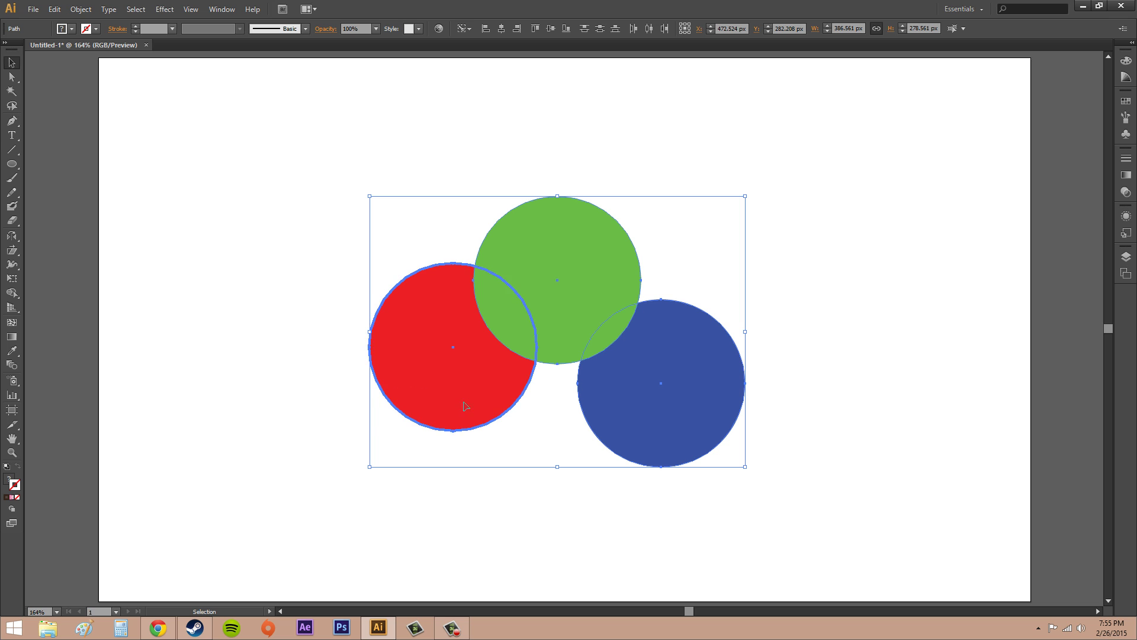
drag(446, 402, 218, 177)
click(786, 374)
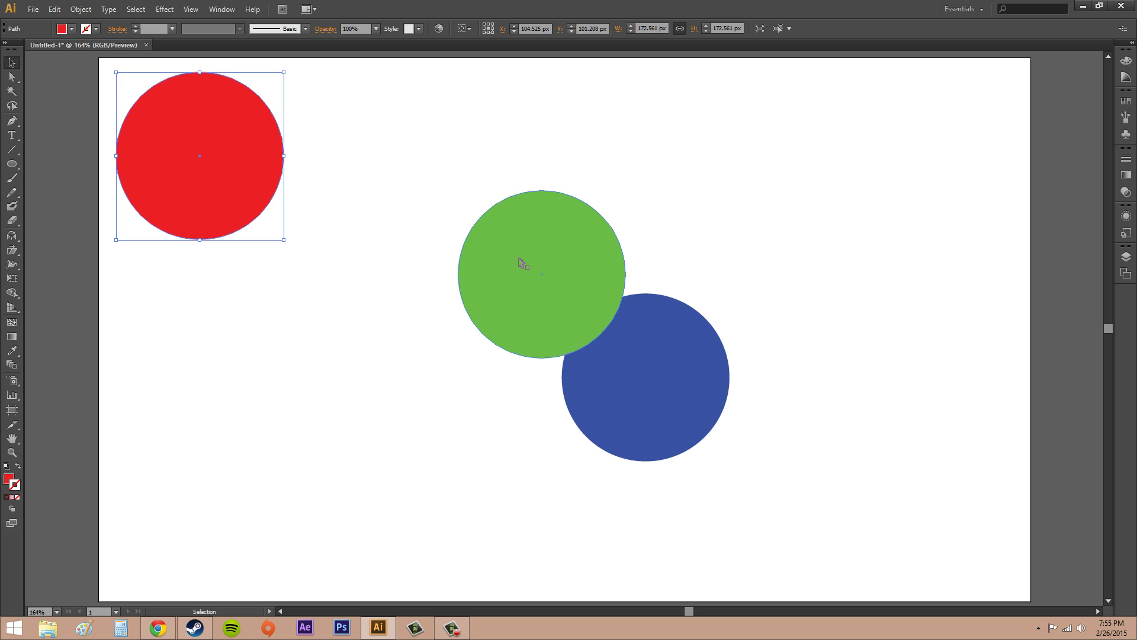
drag(562, 294, 766, 474)
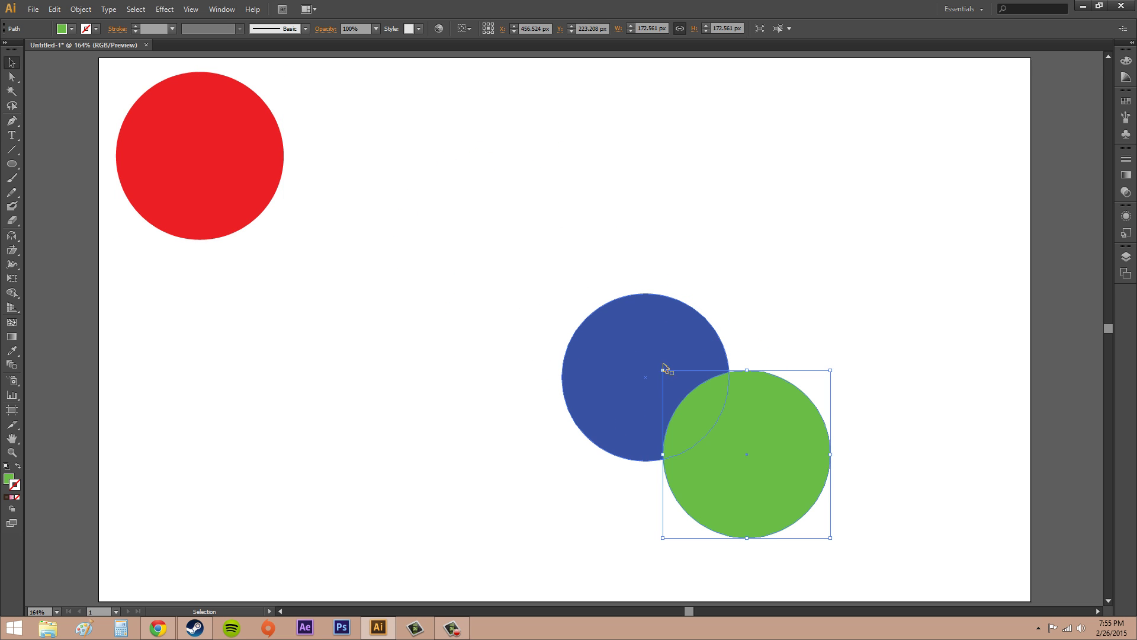
Move the blue circle toward the page centre, nudge green below it, and select both
double_click(667, 367)
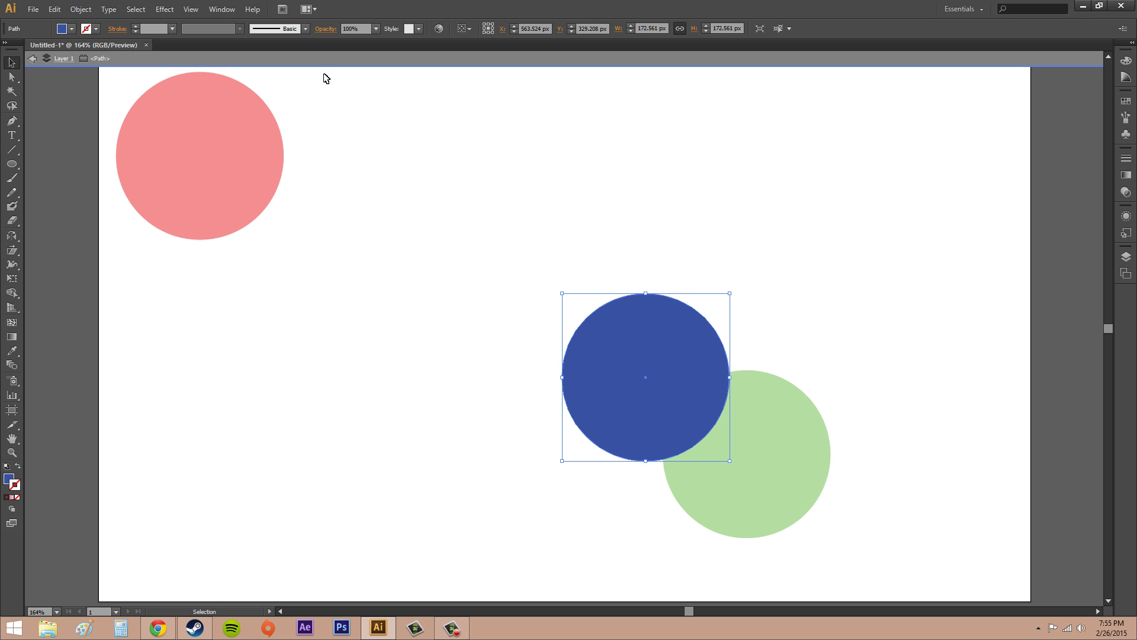
click(262, 59)
drag(594, 348, 482, 242)
drag(805, 433, 771, 399)
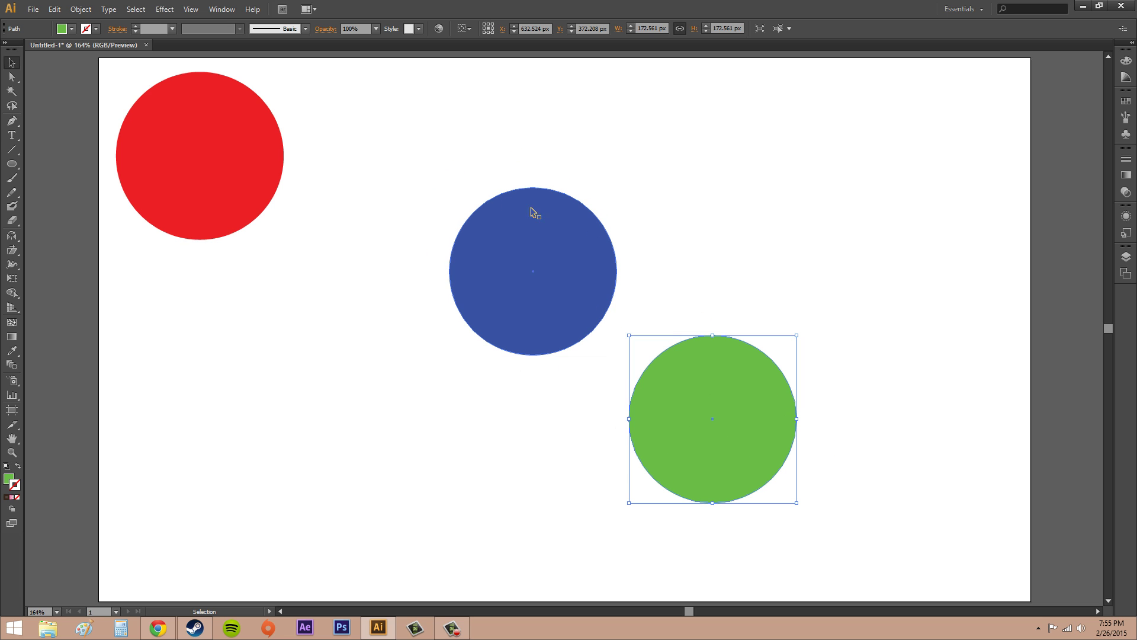
drag(401, 151, 924, 545)
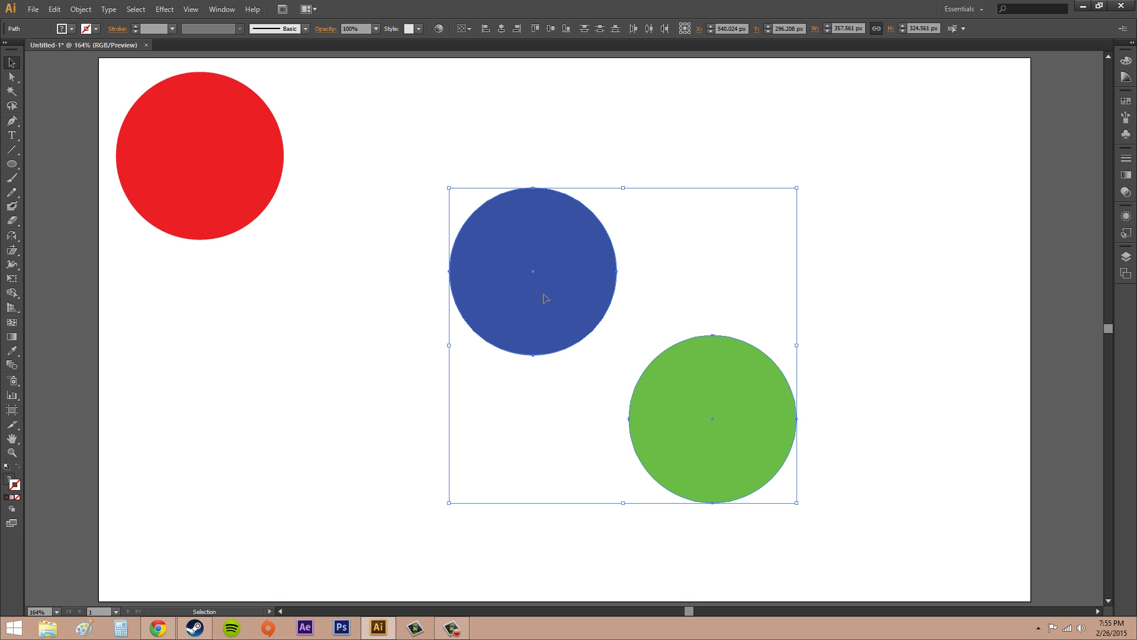
Blend the blue and green circles with Object > Blend > Make
click(84, 11)
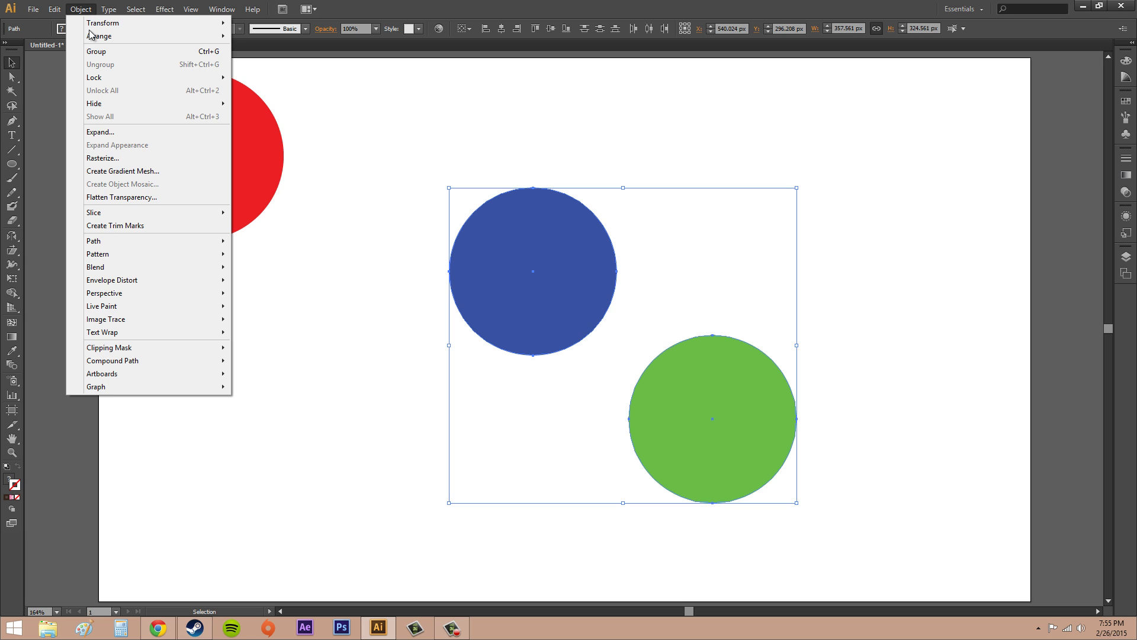
mouse_move(120, 270)
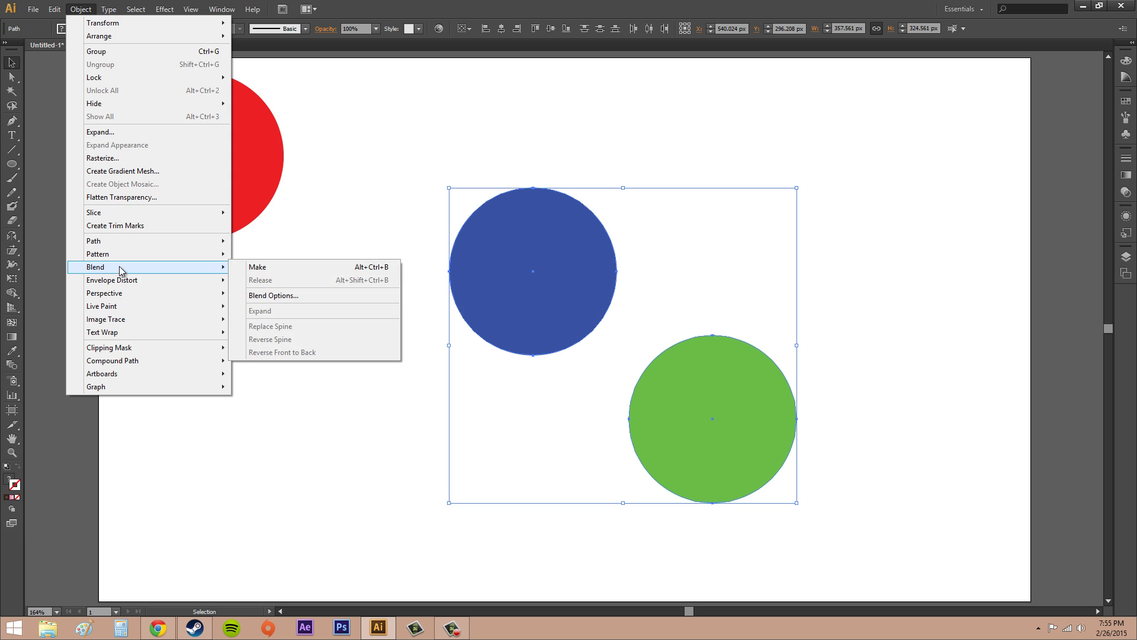
click(274, 274)
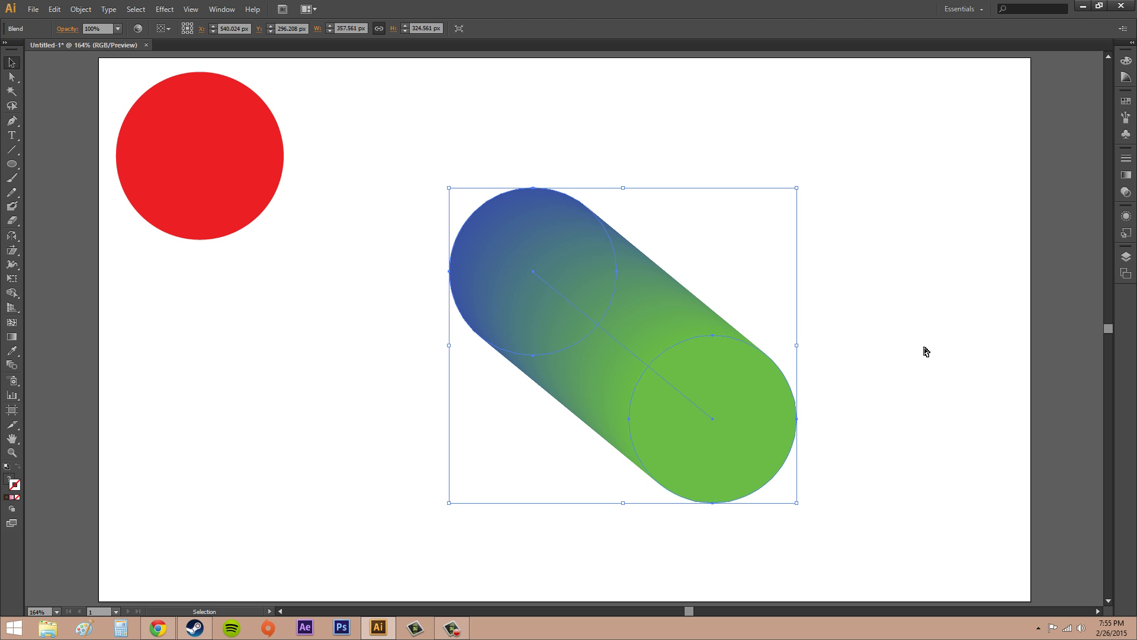
Undo that blend, select all three circles and make one red-blue-green blend
key(ctrl+z)
click(873, 507)
drag(859, 521, 110, 76)
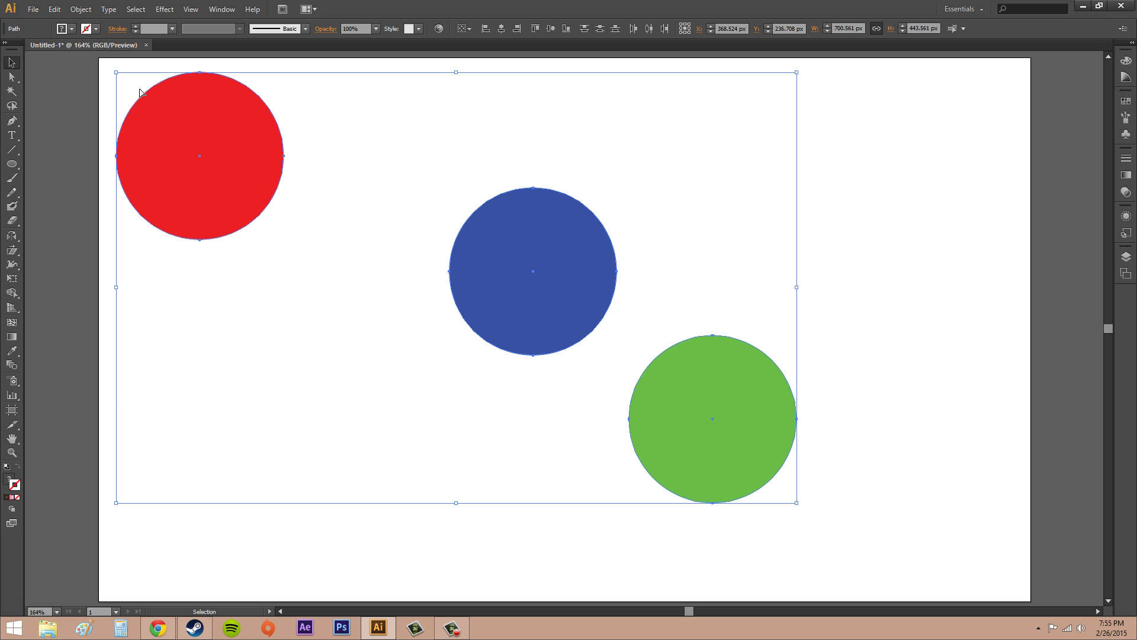
click(81, 9)
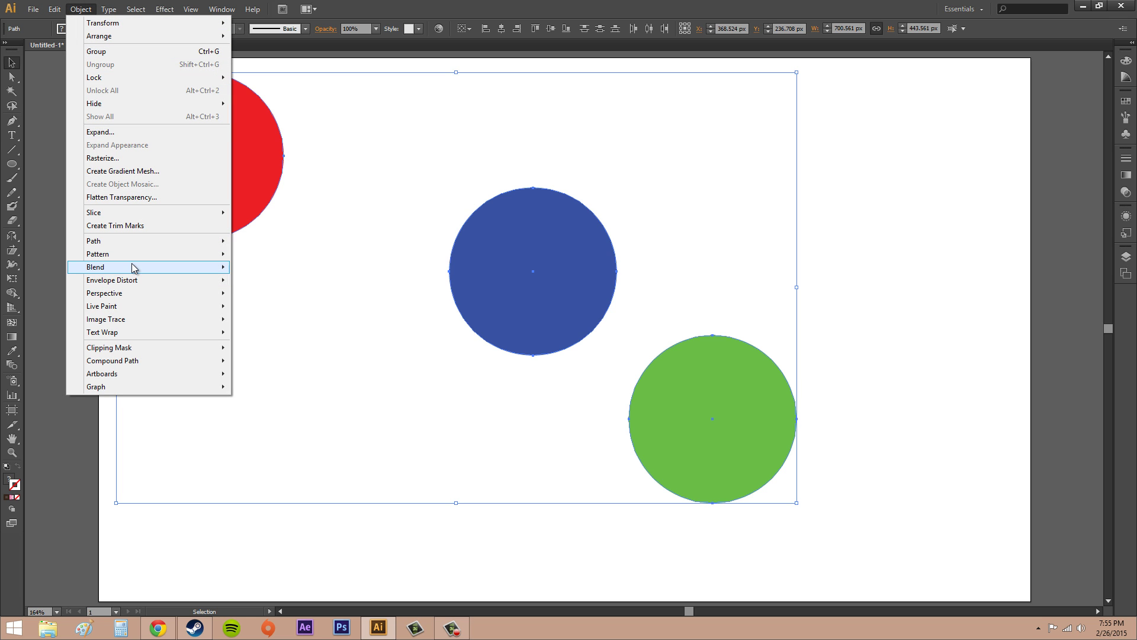
mouse_move(135, 268)
click(268, 269)
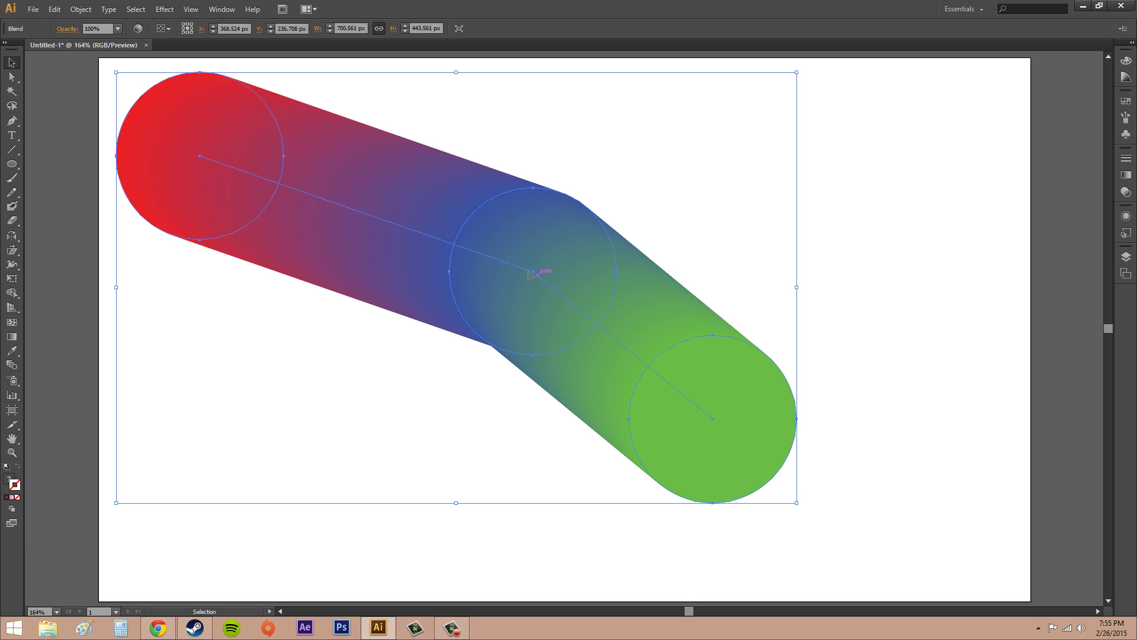
Shift the blend down-right with the Direct Selection tool, deselect it, then undo the move
click(12, 77)
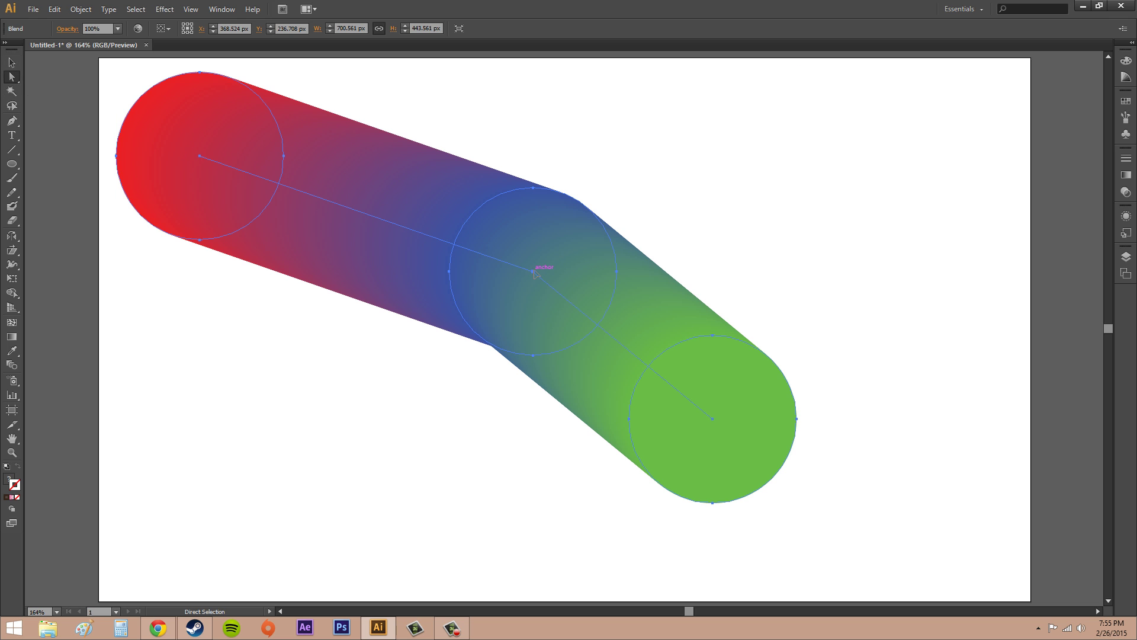
drag(541, 268, 641, 282)
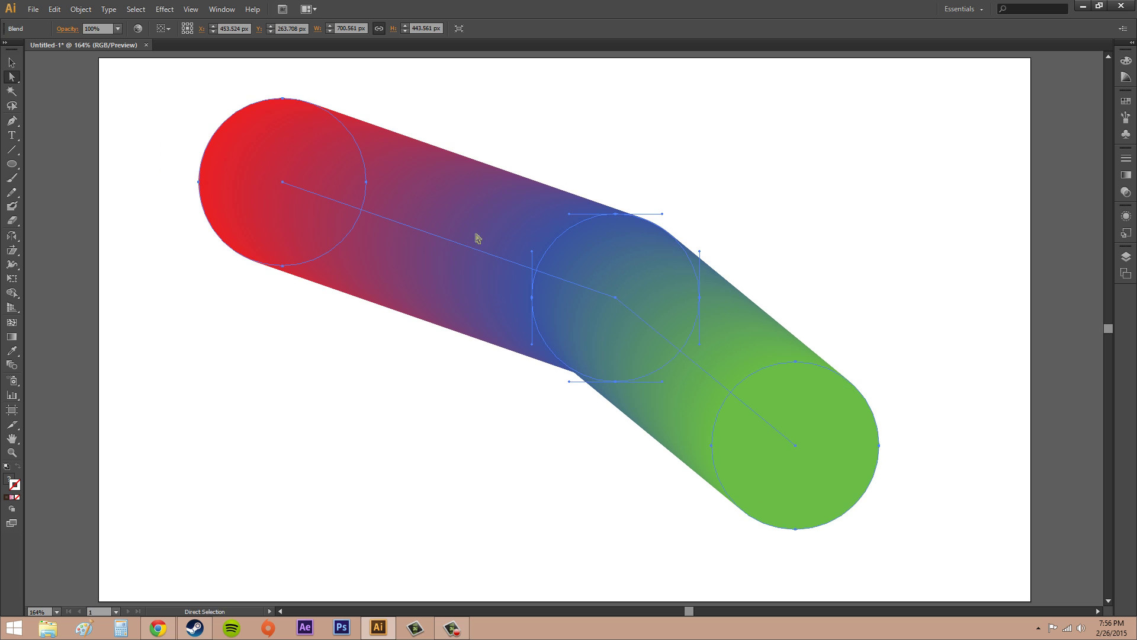
click(6, 62)
click(849, 231)
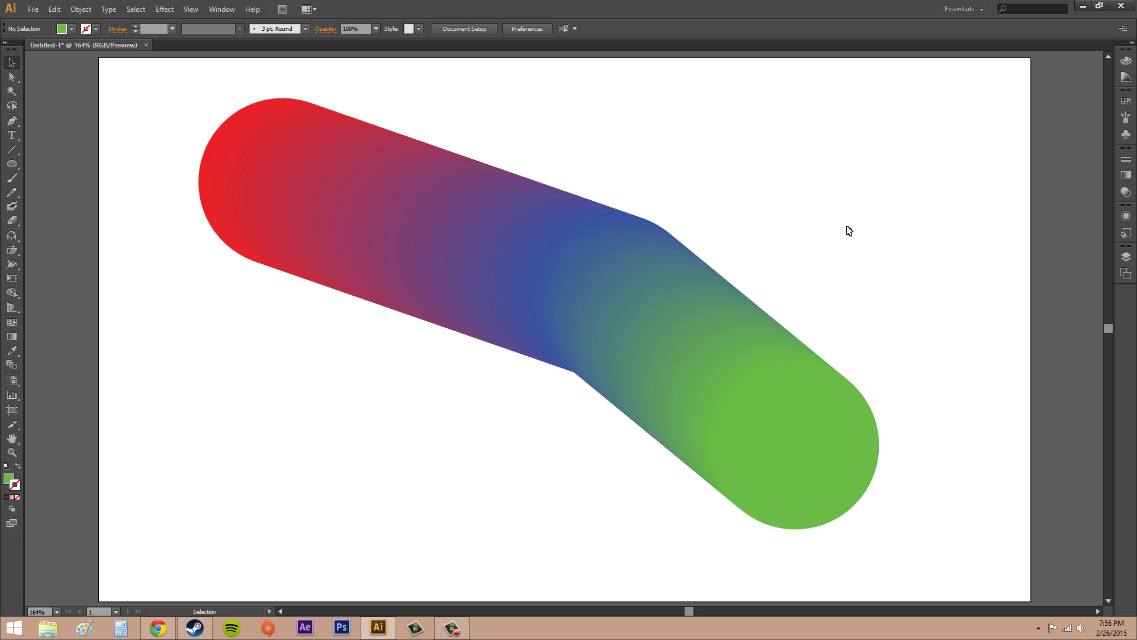
click(572, 297)
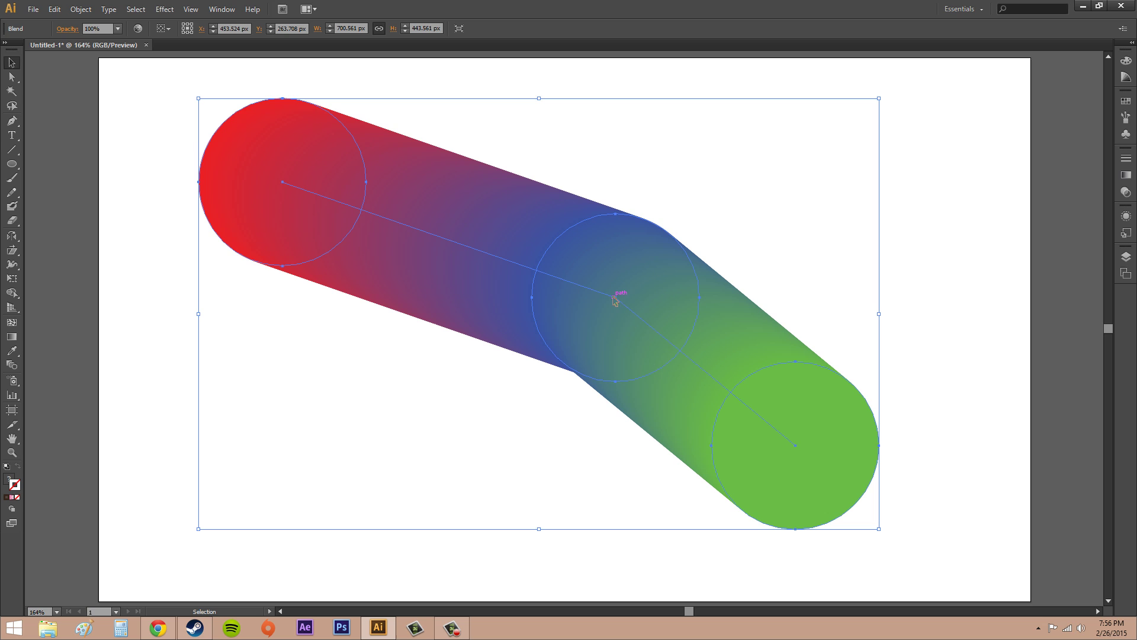
click(926, 225)
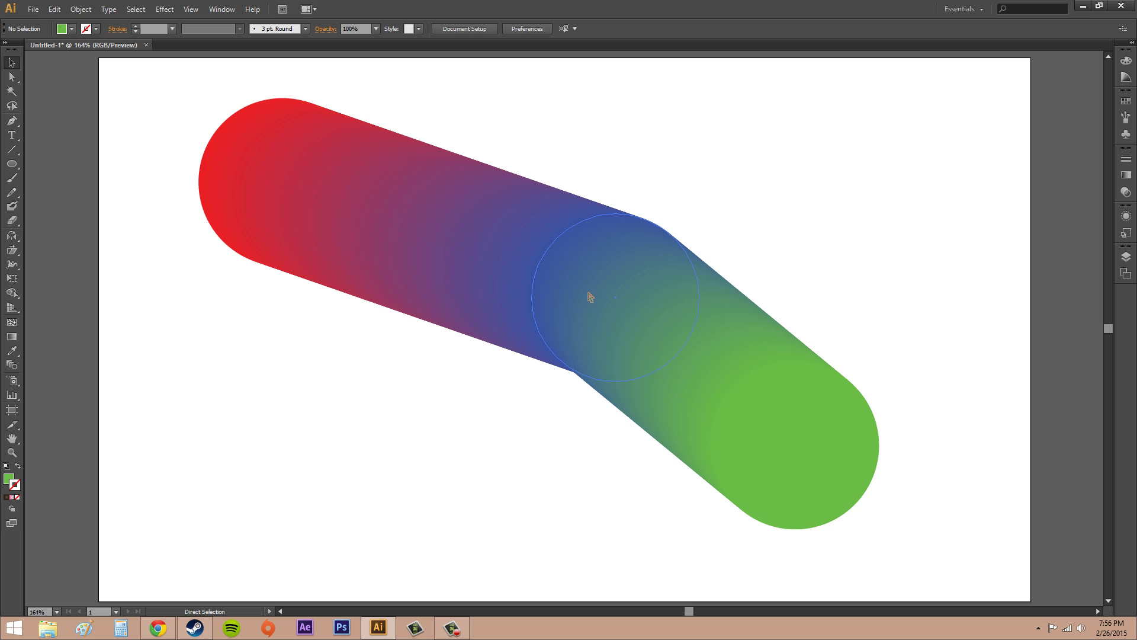
key(ctrl+z)
key(ctrl+z)
key(ctrl+z)
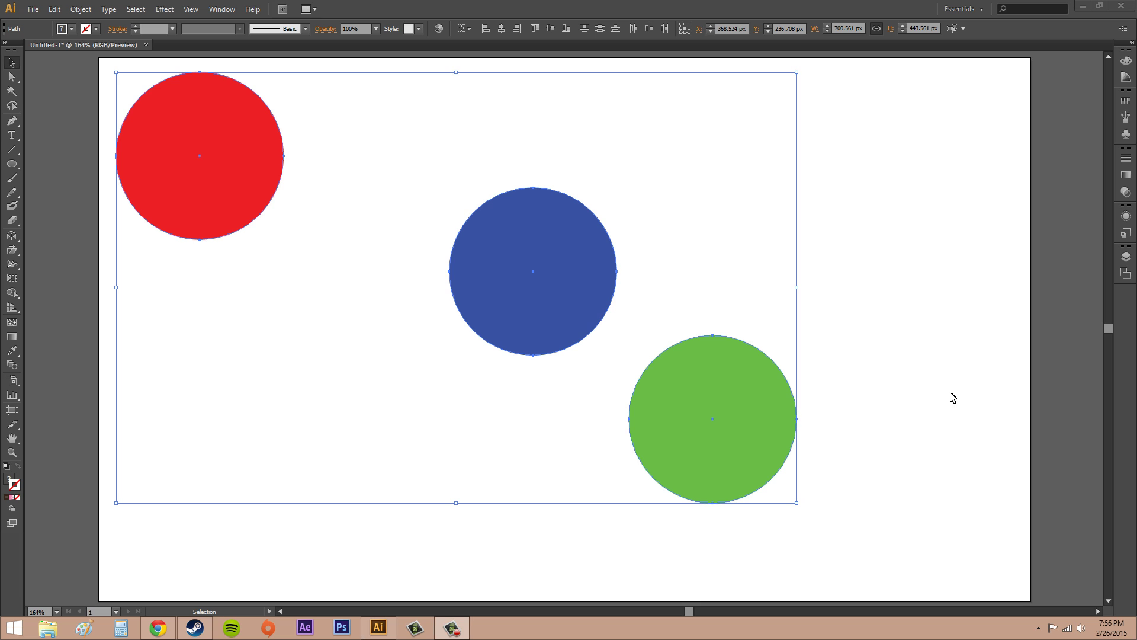
click(856, 269)
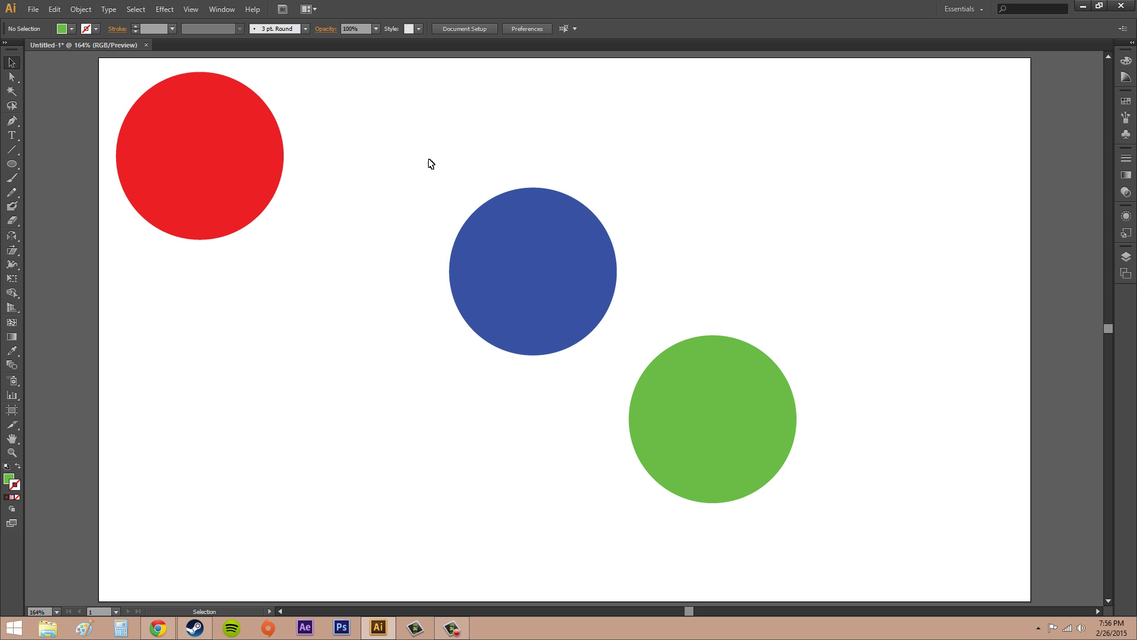
drag(404, 150, 944, 553)
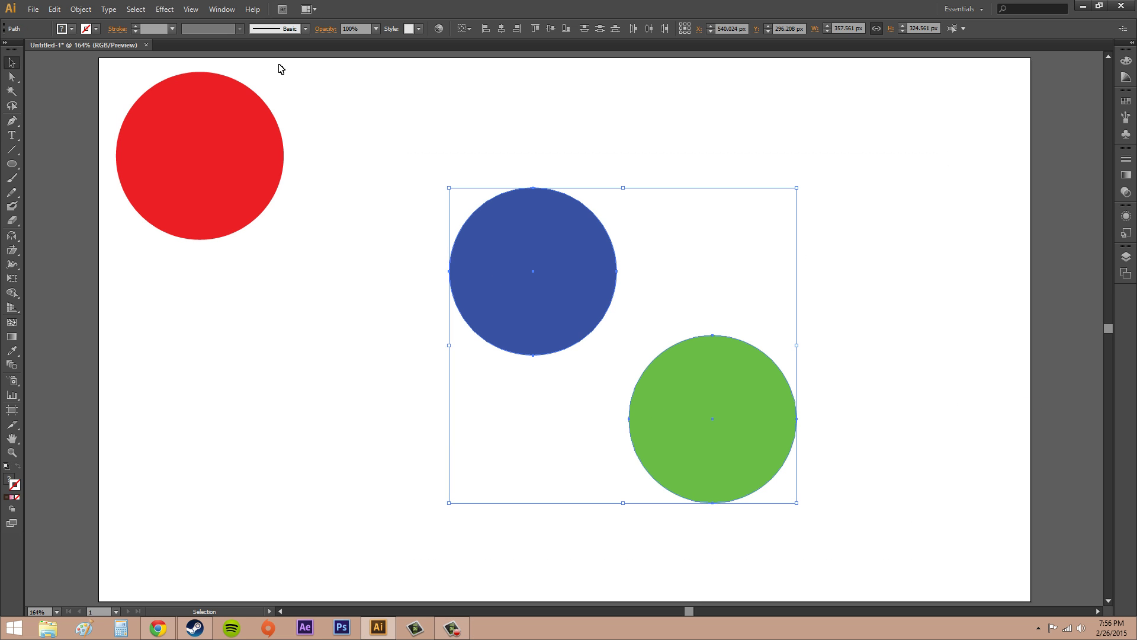
click(81, 9)
mouse_move(140, 268)
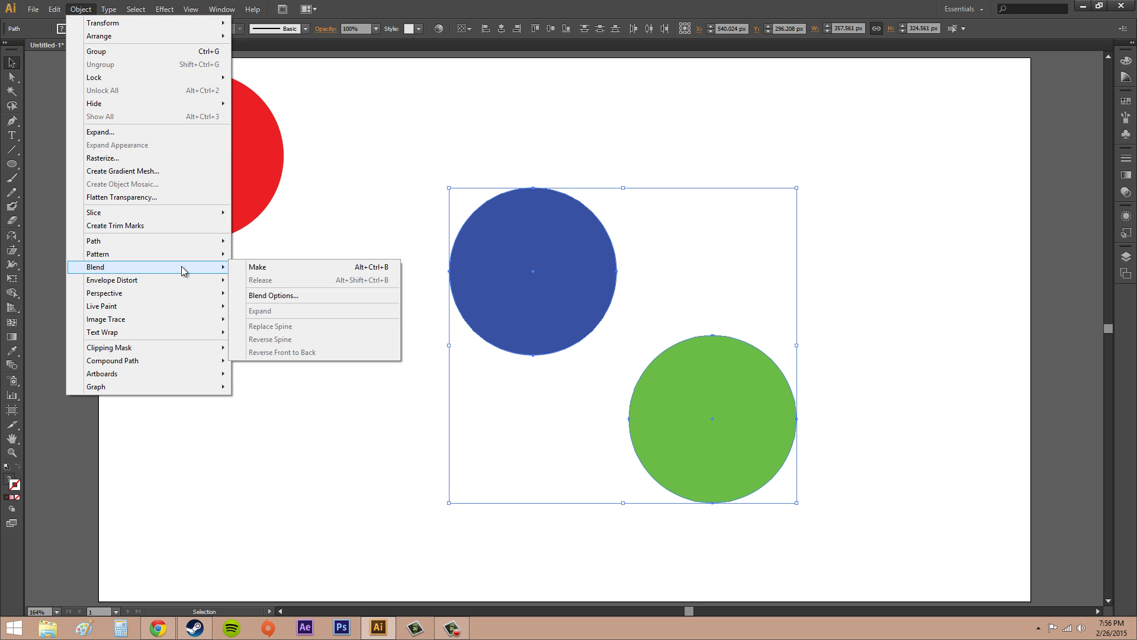
click(286, 267)
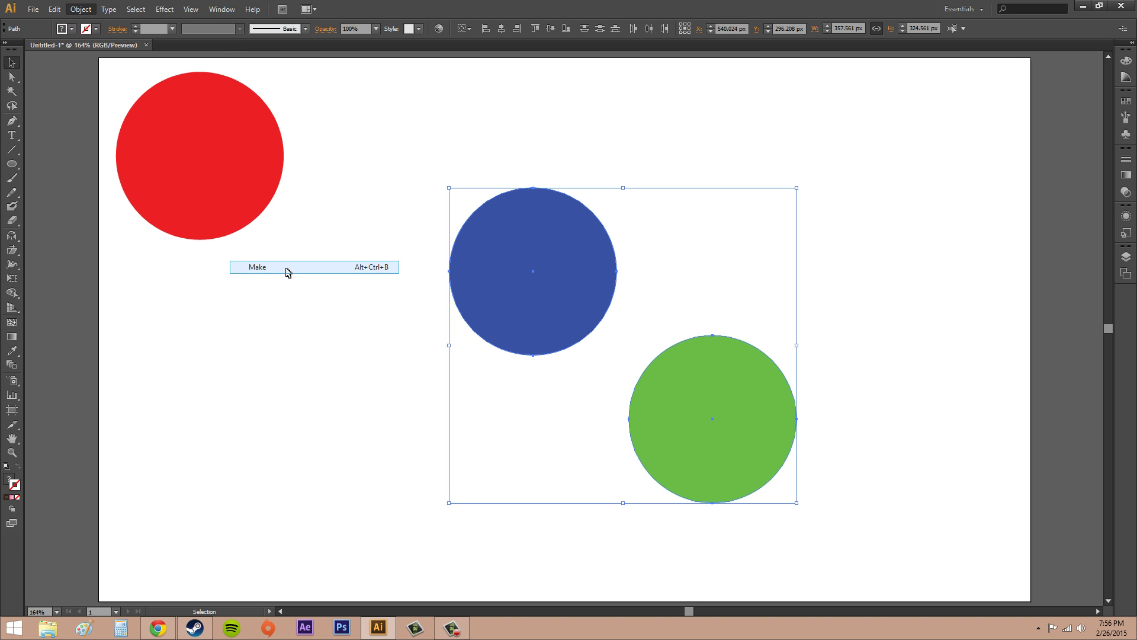
click(926, 332)
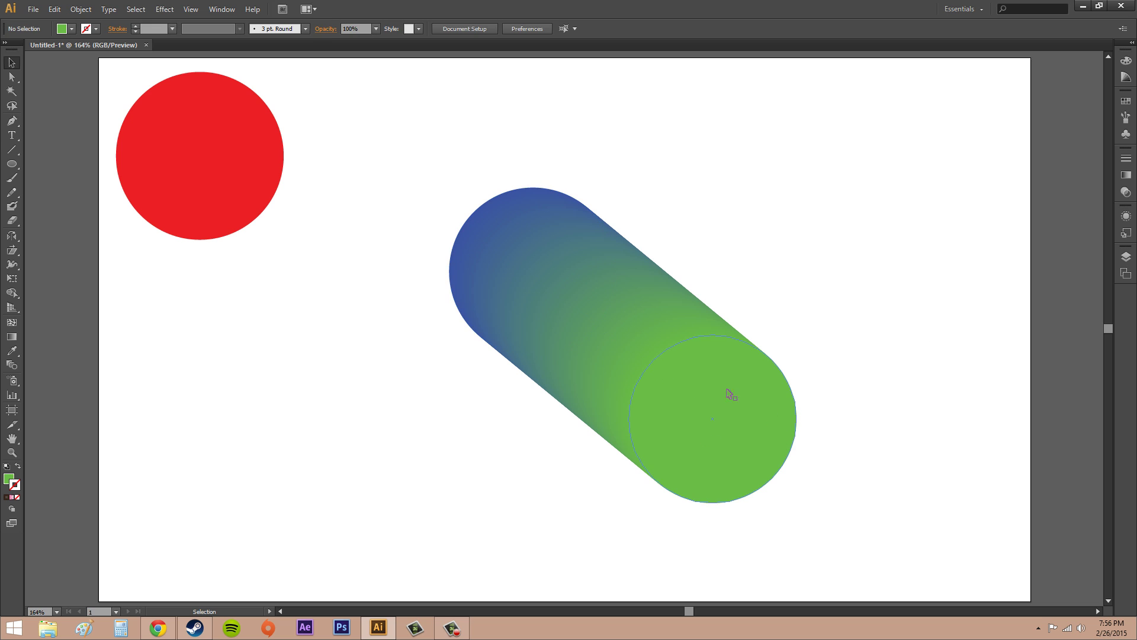
click(645, 346)
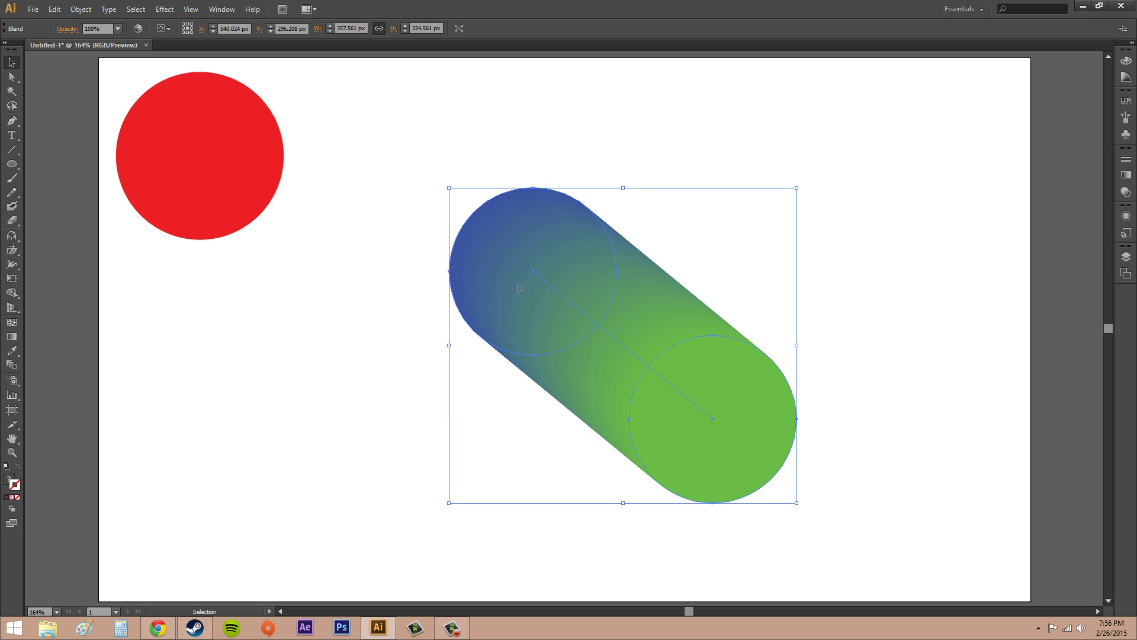
click(80, 8)
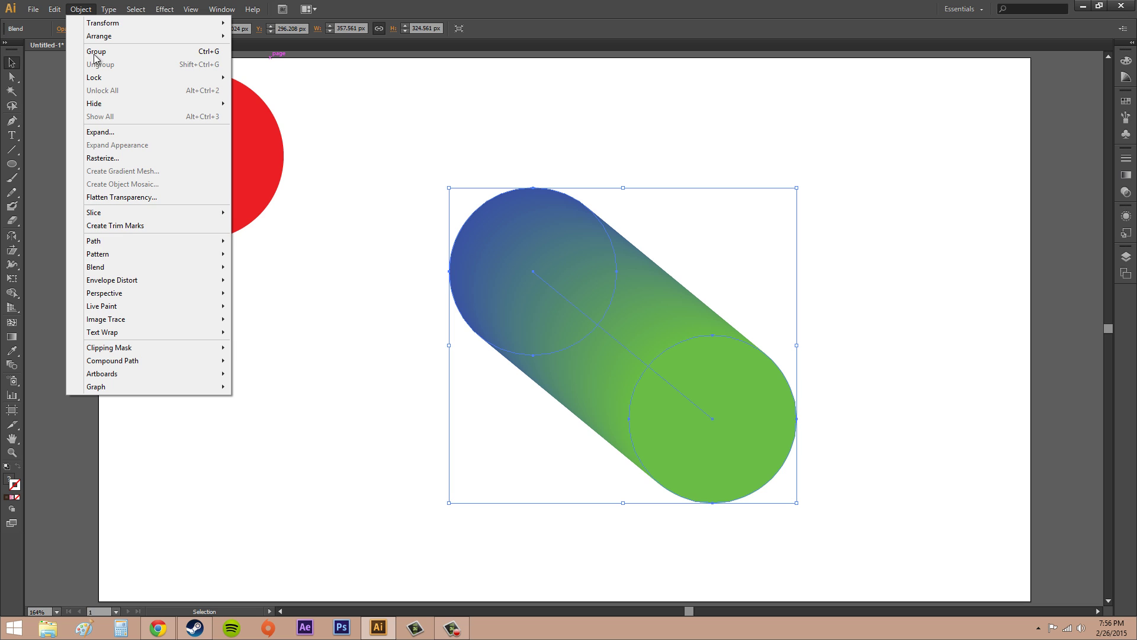
mouse_move(95, 273)
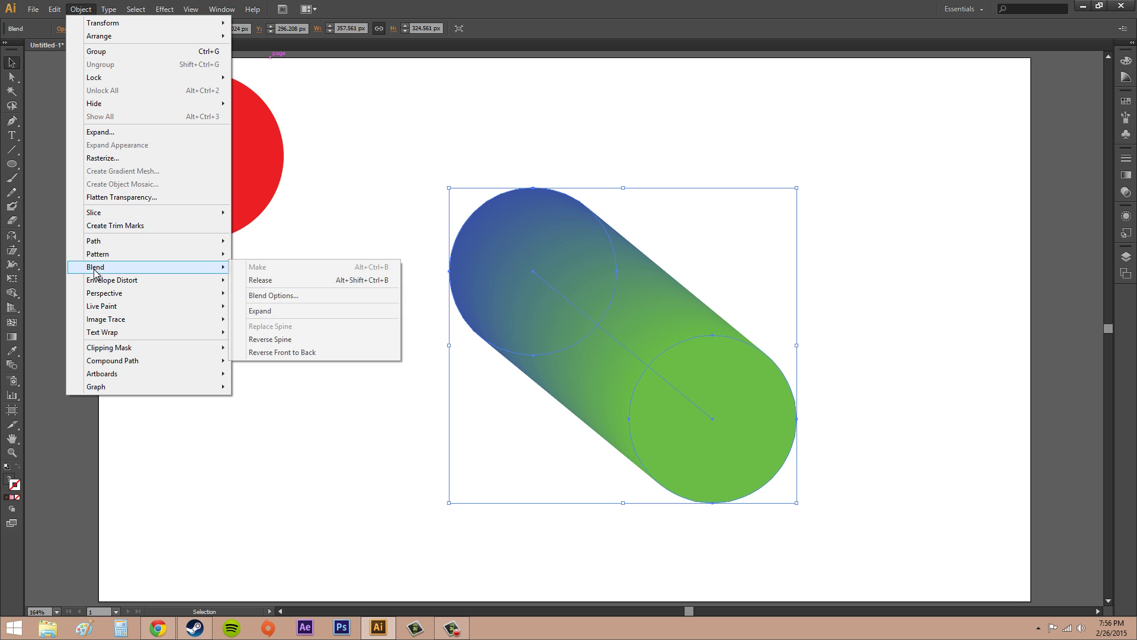
click(277, 281)
click(898, 240)
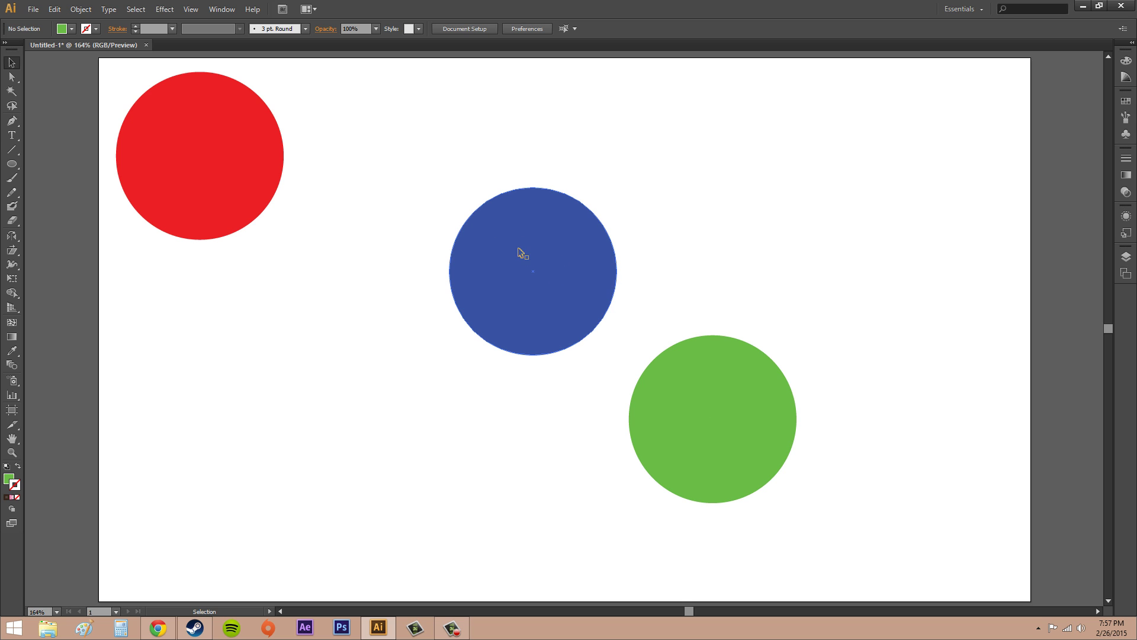
click(582, 290)
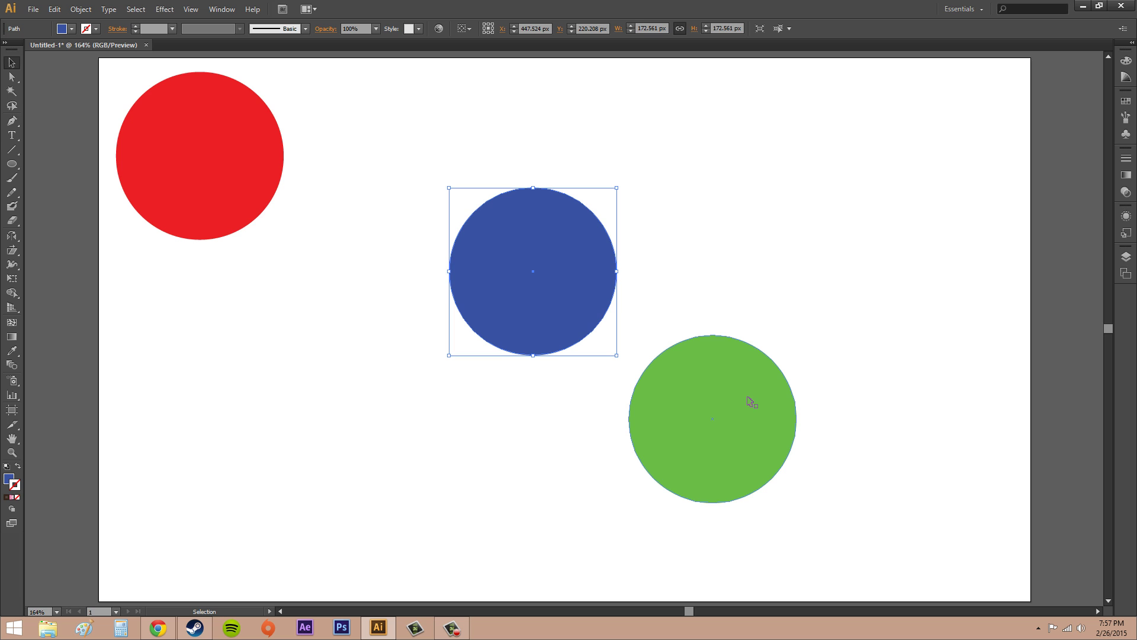
shift+click(752, 403)
click(801, 394)
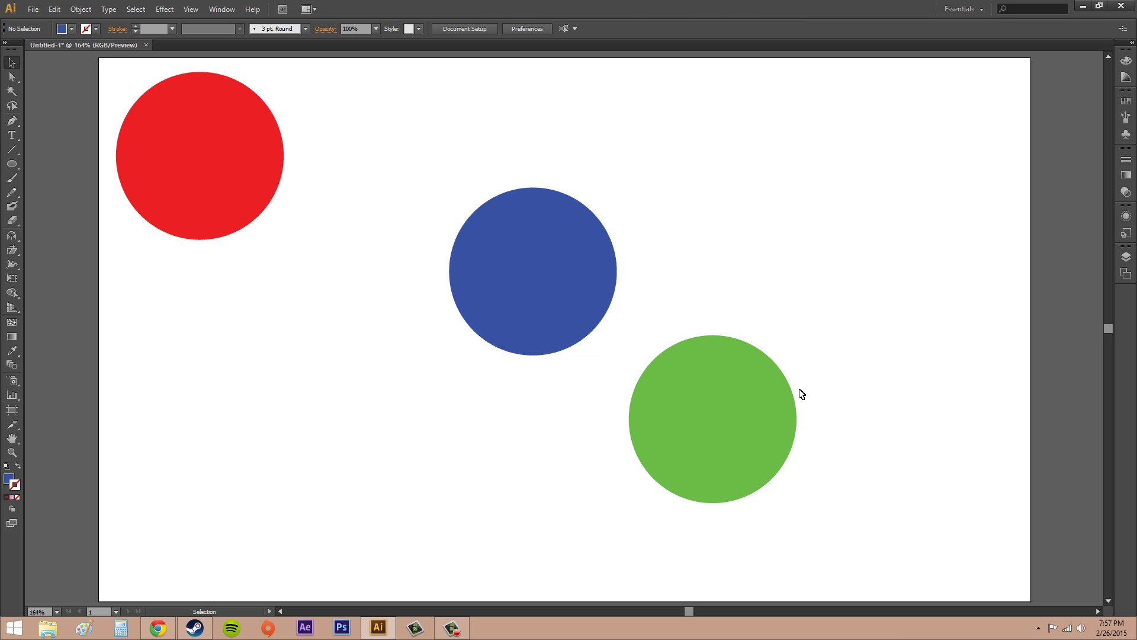
mouse_move(761, 403)
mouse_down()
mouse_move(634, 330)
mouse_move(762, 411)
mouse_up()
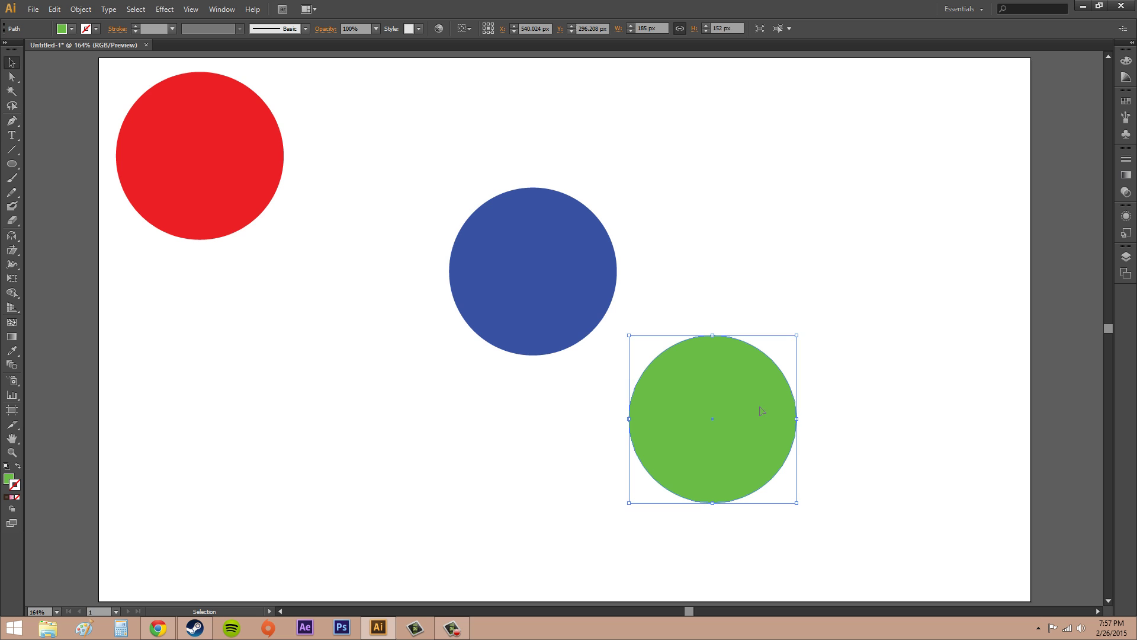
click(615, 338)
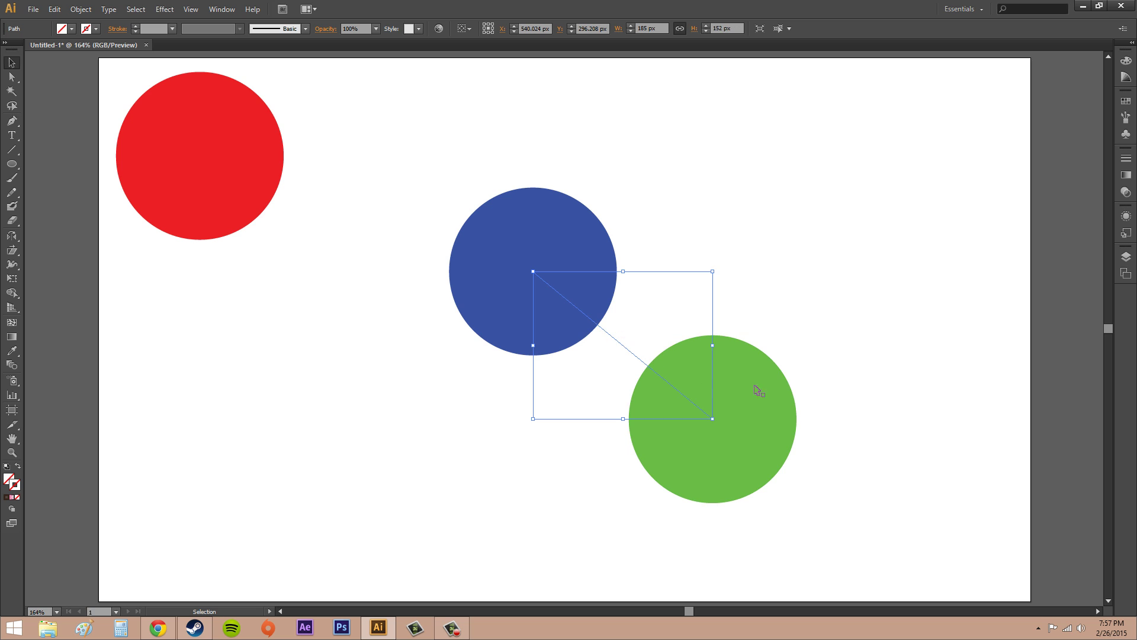
click(689, 298)
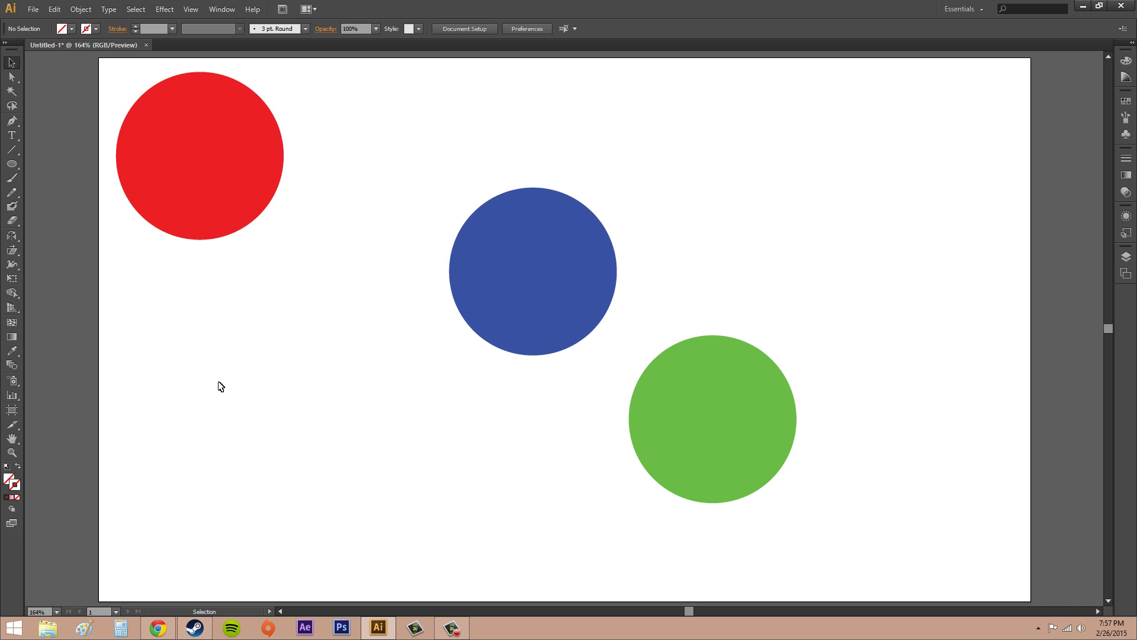